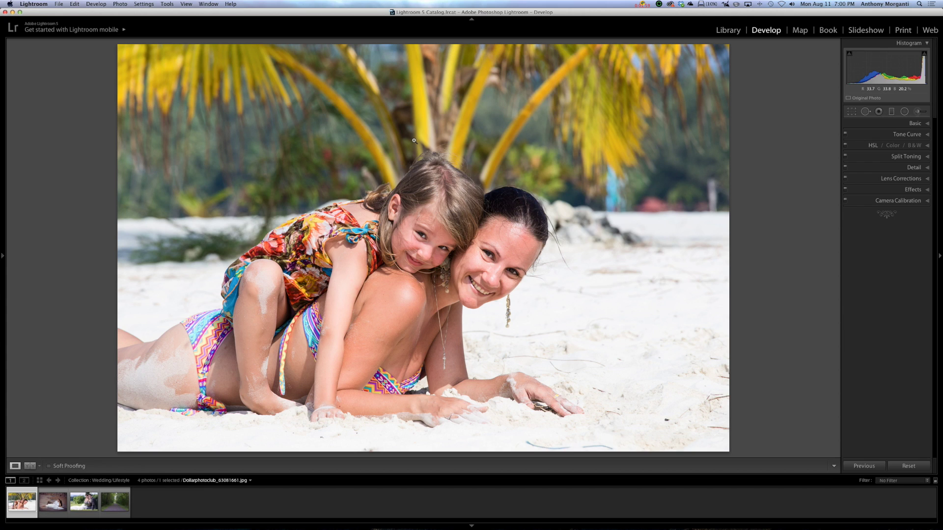
# On the photo of the couple lying in the water, draw a large inverted radial filter centred near the image's upper-left corner with Exposure 2.57
pyautogui.press('Right')
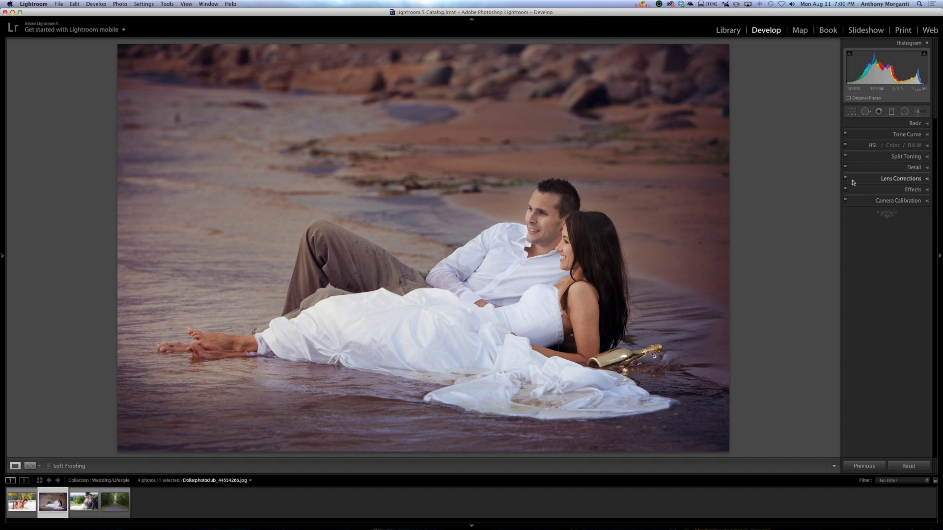
pyautogui.click(905, 114)
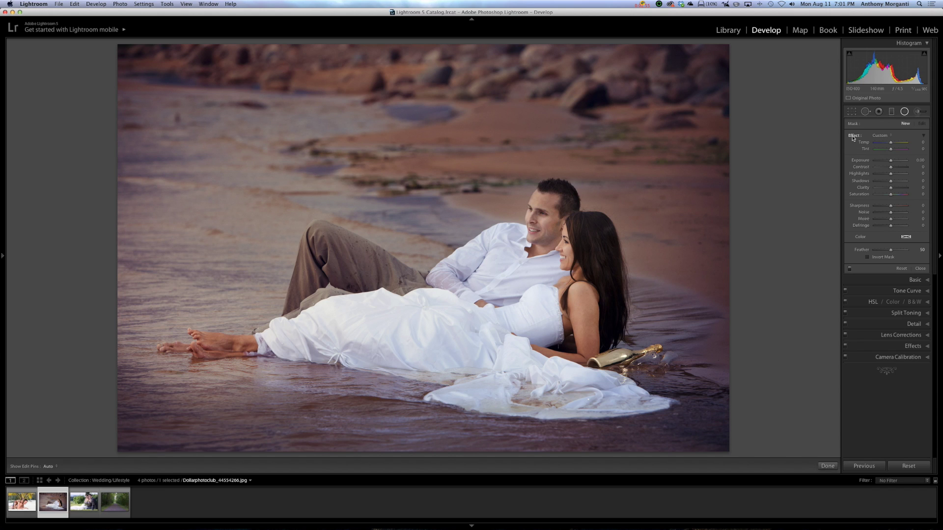
pyautogui.doubleClick(860, 160)
pyautogui.press('alt')
pyautogui.press('alt')
pyautogui.moveTo(891, 163); pyautogui.dragTo(902, 163)
pyautogui.moveTo(135, 143); pyautogui.dragTo(685, 525)
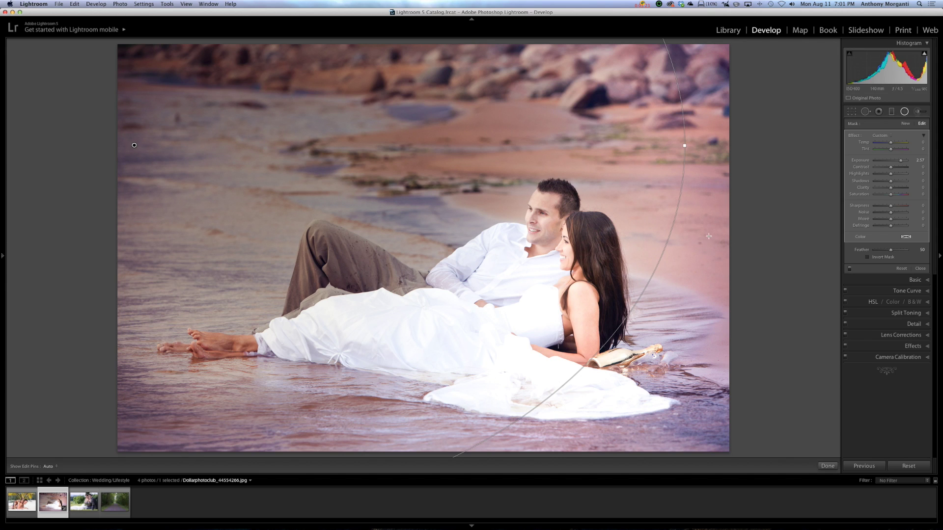
pyautogui.click(867, 257)
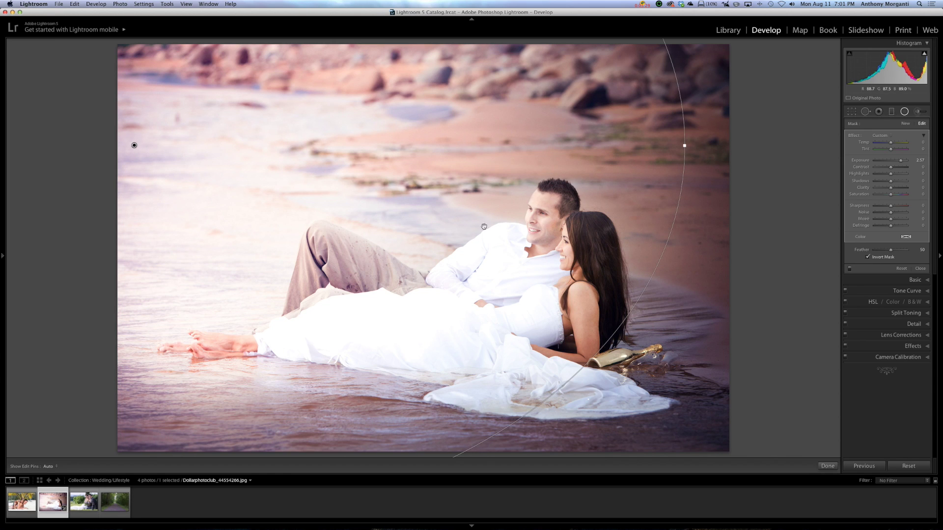
# Set the radial filter's Exposure to 1.58, Temp to 30 and Tint to -11, and compare the photo with its unedited version
pyautogui.moveTo(901, 163); pyautogui.dragTo(896, 161)
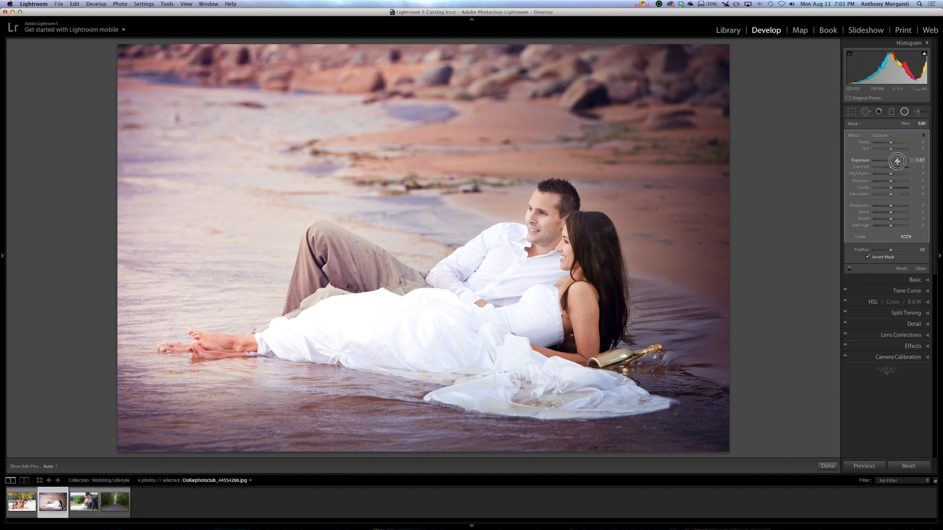
pyautogui.moveTo(897, 161); pyautogui.dragTo(896, 161)
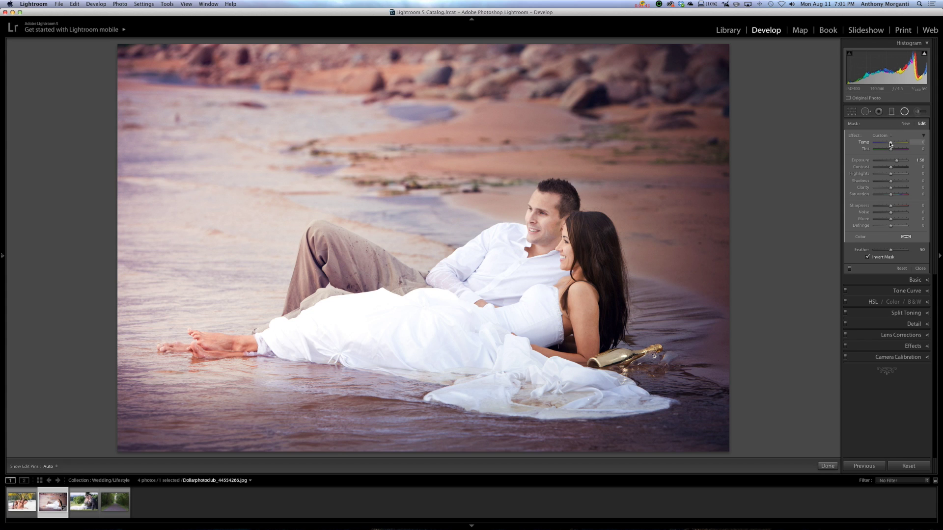
pyautogui.moveTo(890, 145); pyautogui.dragTo(895, 145)
pyautogui.moveTo(895, 144); pyautogui.dragTo(895, 144)
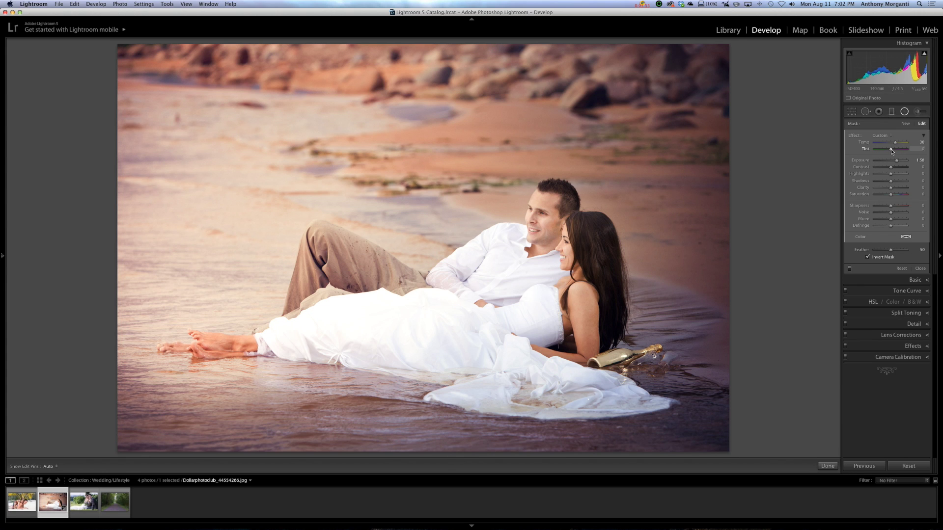
pyautogui.moveTo(890, 149); pyautogui.dragTo(889, 151)
pyautogui.moveTo(889, 151); pyautogui.dragTo(889, 151)
pyautogui.press('\\')
pyautogui.press('\\')
# Hide and restore the toolbar, and set the edit pins to show Never and back to Auto
pyautogui.press('t')
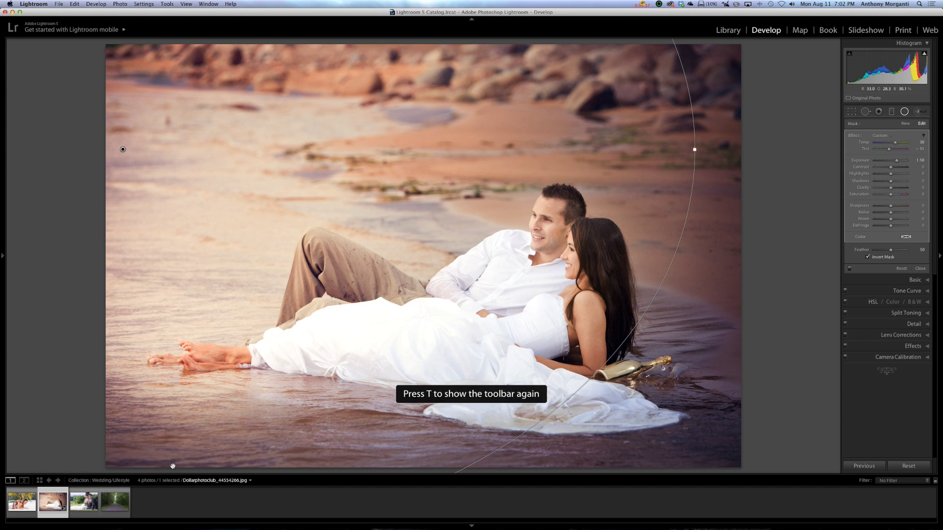
pyautogui.press('t')
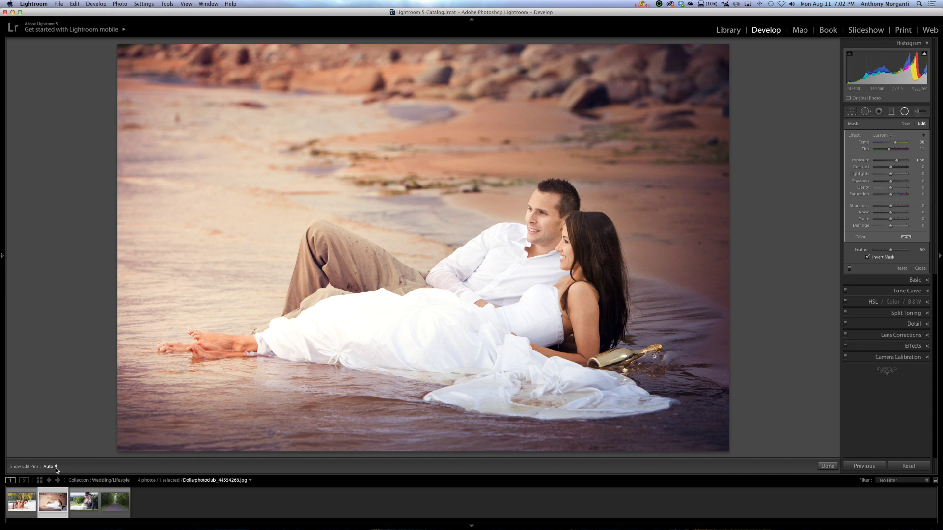
pyautogui.moveTo(674, 158)
pyautogui.click(49, 466)
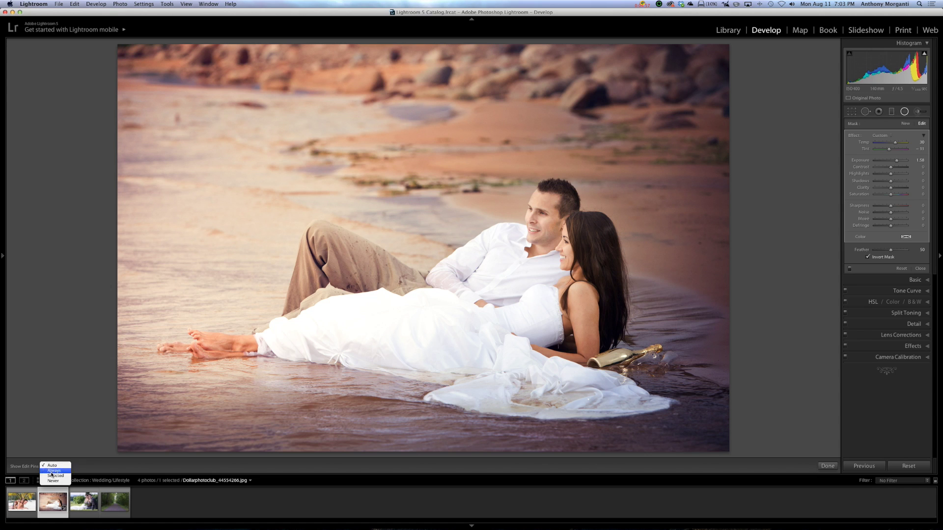
pyautogui.click(50, 481)
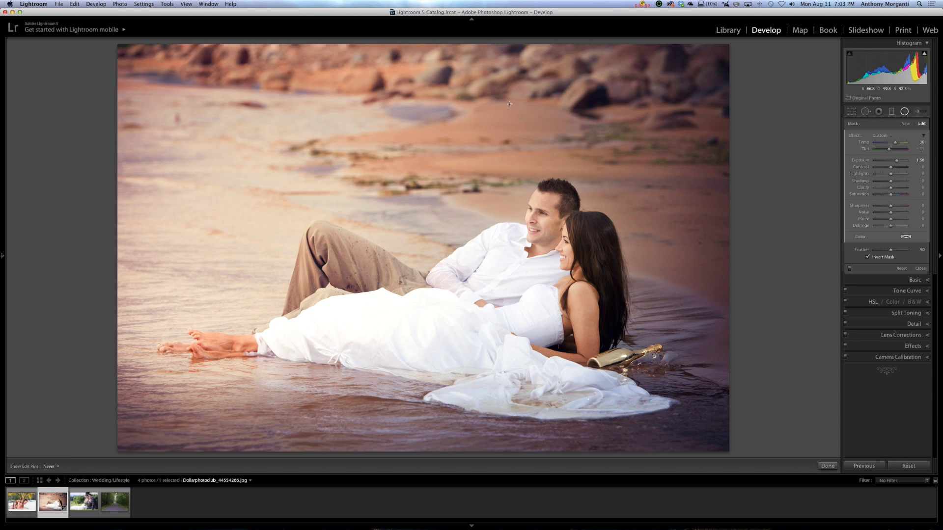
pyautogui.click(56, 468)
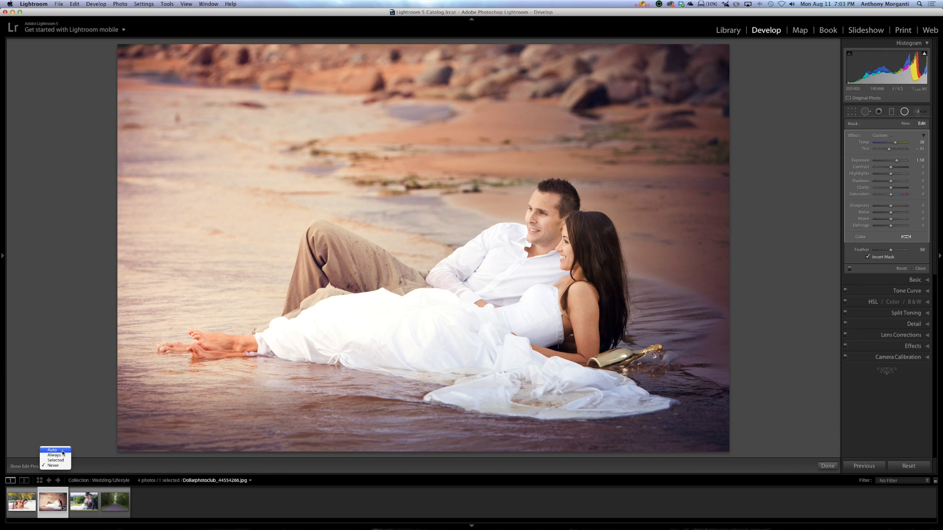
pyautogui.click(63, 450)
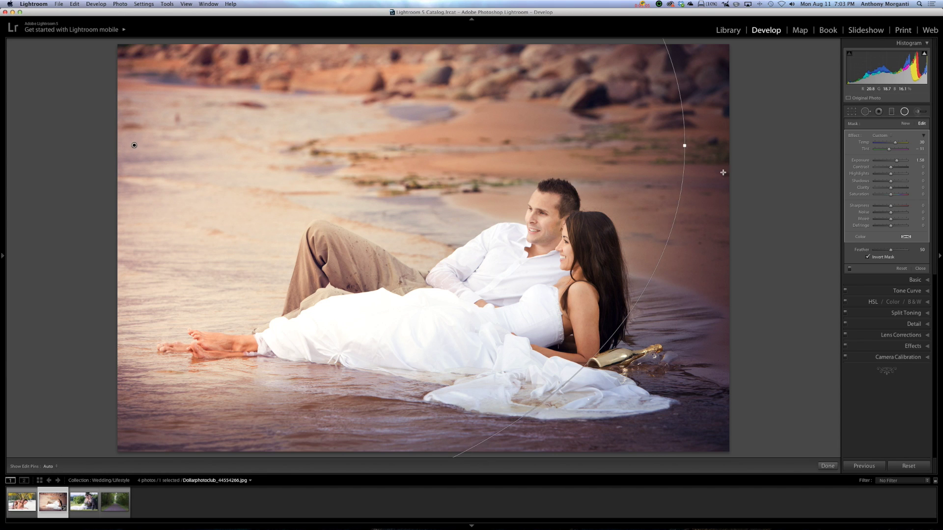
# Move the radial filter slightly up and right, widen it a little and set its Feather to 47
pyautogui.moveTo(134, 145); pyautogui.dragTo(143, 127)
pyautogui.moveTo(694, 128); pyautogui.dragTo(700, 133)
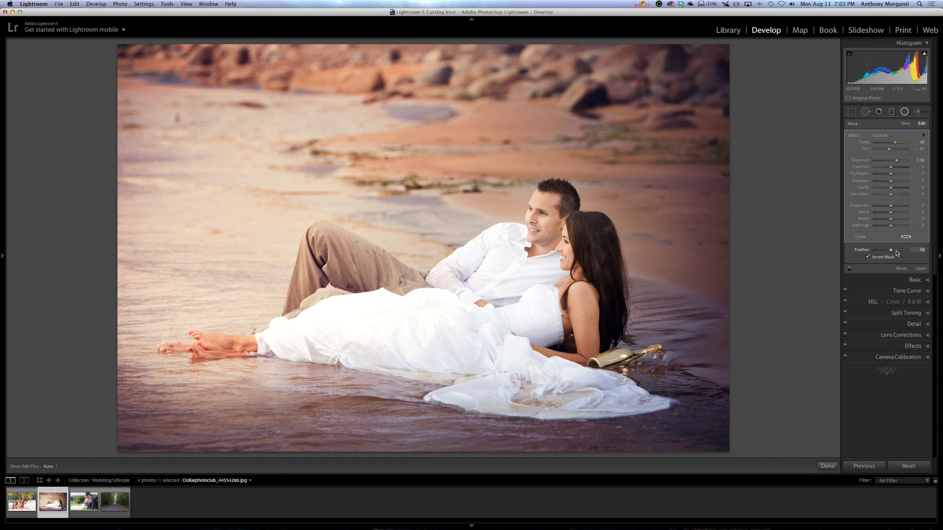
pyautogui.moveTo(891, 251); pyautogui.dragTo(863, 249)
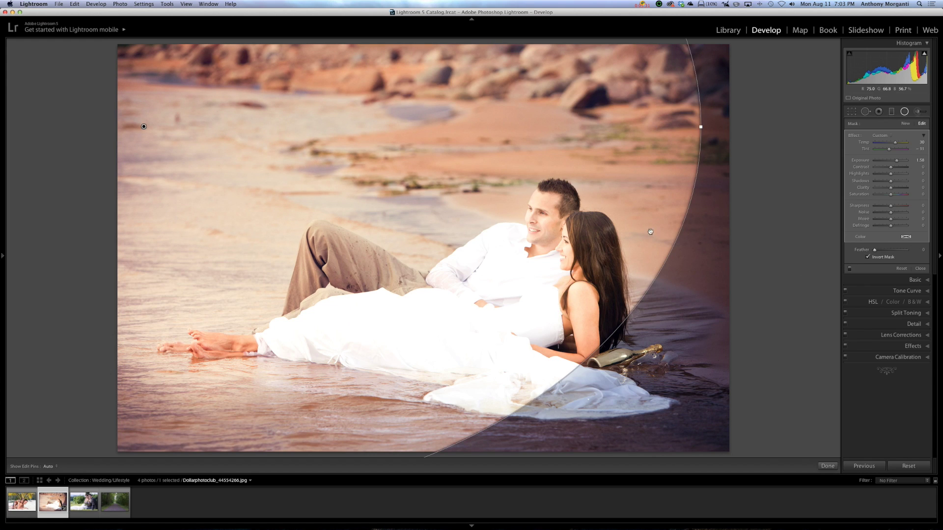
pyautogui.moveTo(874, 250); pyautogui.dragTo(890, 253)
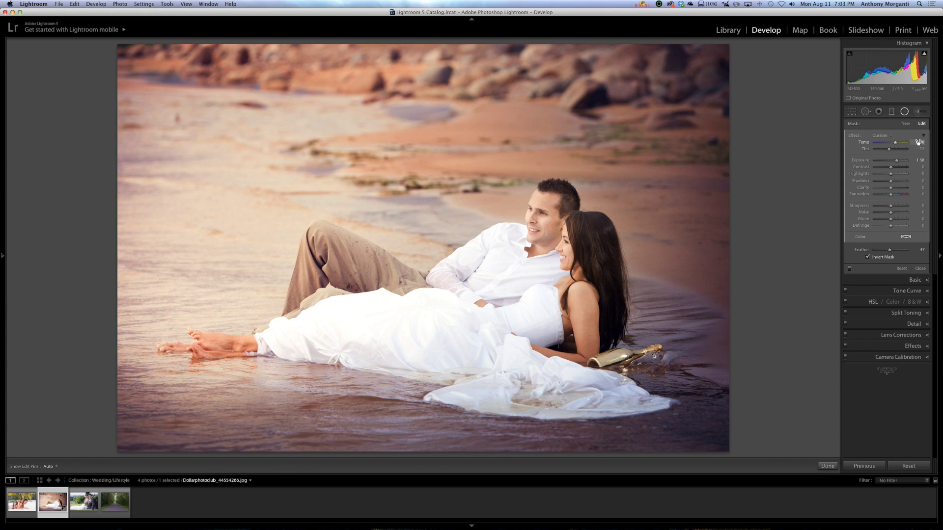
# Finish the radial filter and slightly warm the whole photo's white balance with the Basic Temp adjustment
pyautogui.click(907, 114)
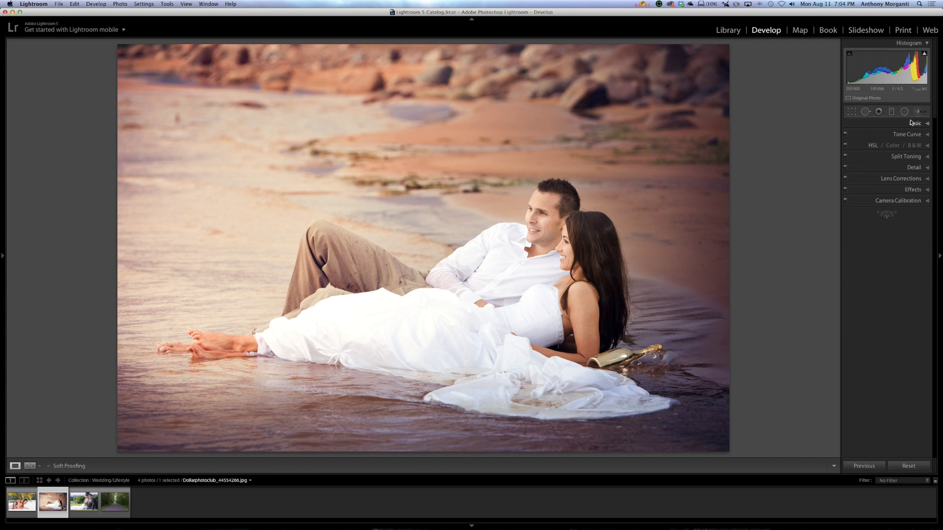
pyautogui.click(912, 124)
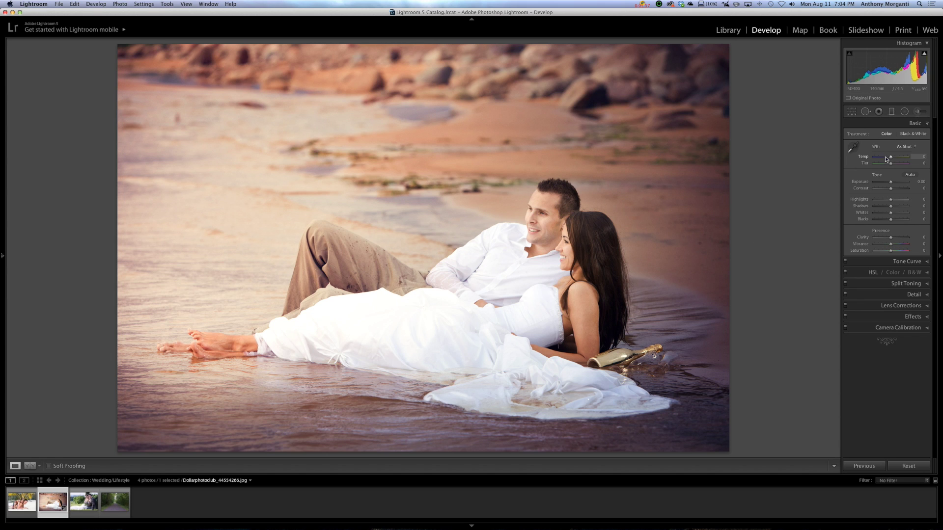
pyautogui.moveTo(891, 159); pyautogui.dragTo(892, 159)
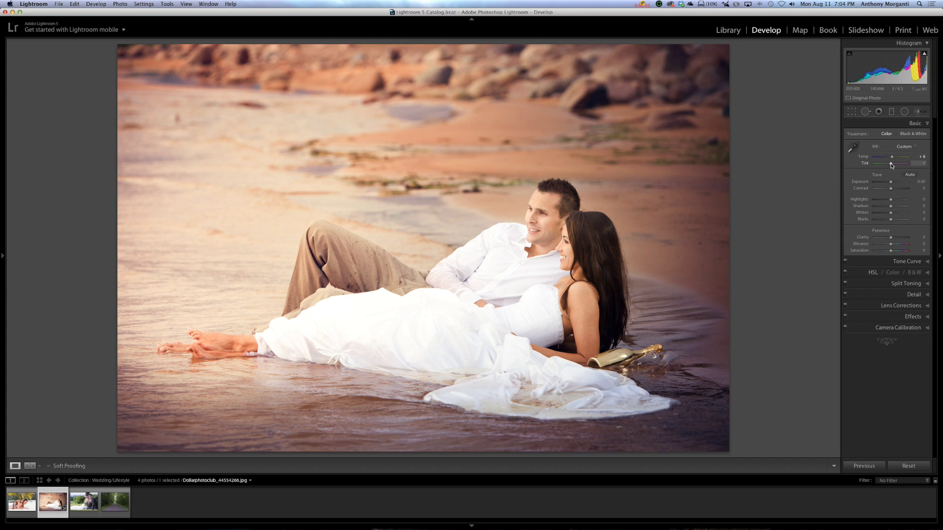
pyautogui.moveTo(891, 158); pyautogui.dragTo(891, 159)
# On Lifestyle-4.tif, hide the info overlay and draw a large inverted radial filter from the image's upper-left area with Exposure 1.74
pyautogui.press('Right')
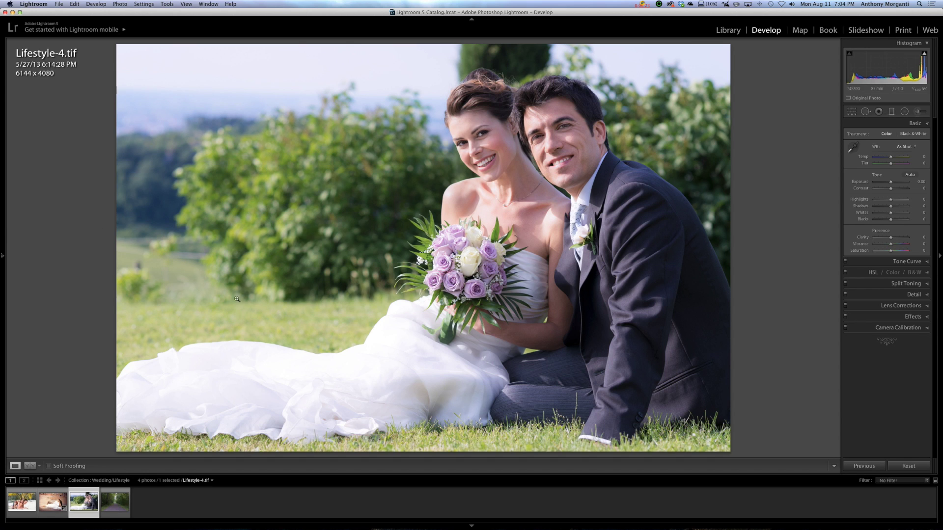
pyautogui.press('i')
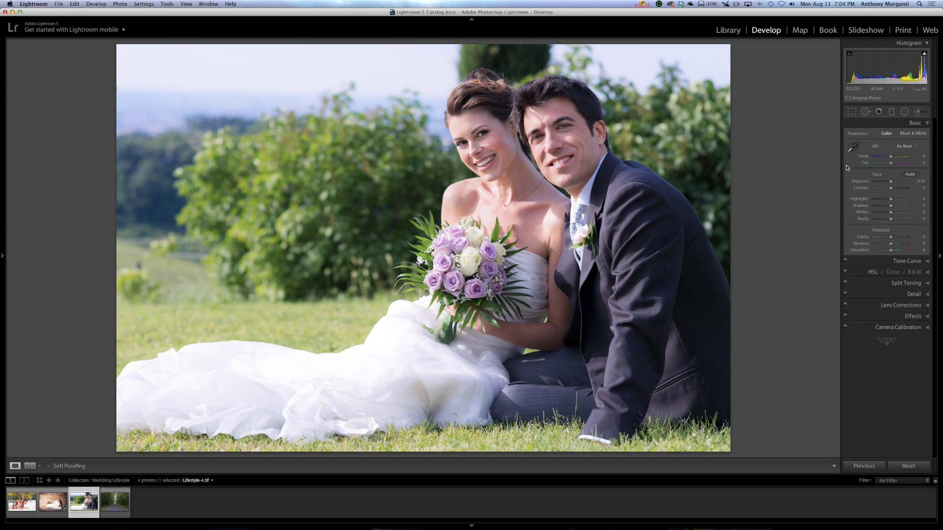
pyautogui.click(904, 112)
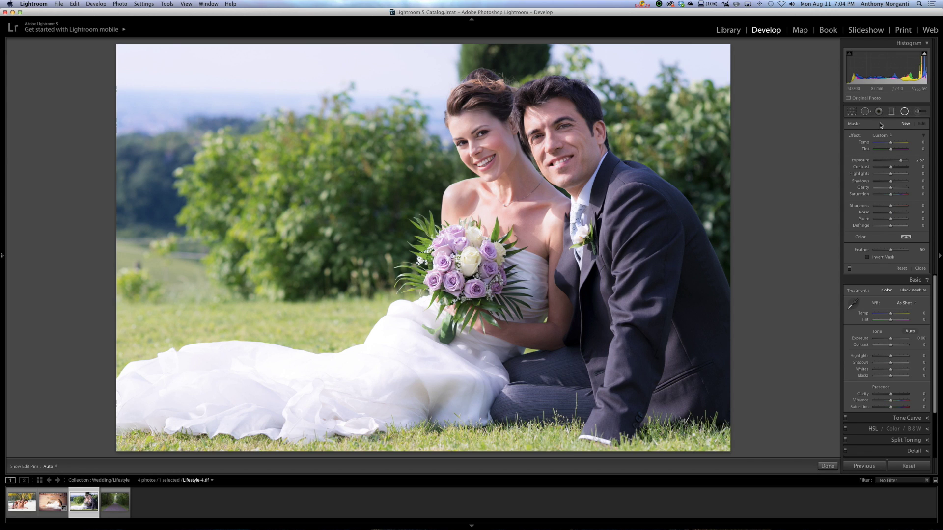
pyautogui.doubleClick(911, 160)
pyautogui.moveTo(892, 163); pyautogui.dragTo(899, 163)
pyautogui.moveTo(146, 92); pyautogui.dragTo(503, 459)
pyautogui.moveTo(569, 494); pyautogui.dragTo(589, 499)
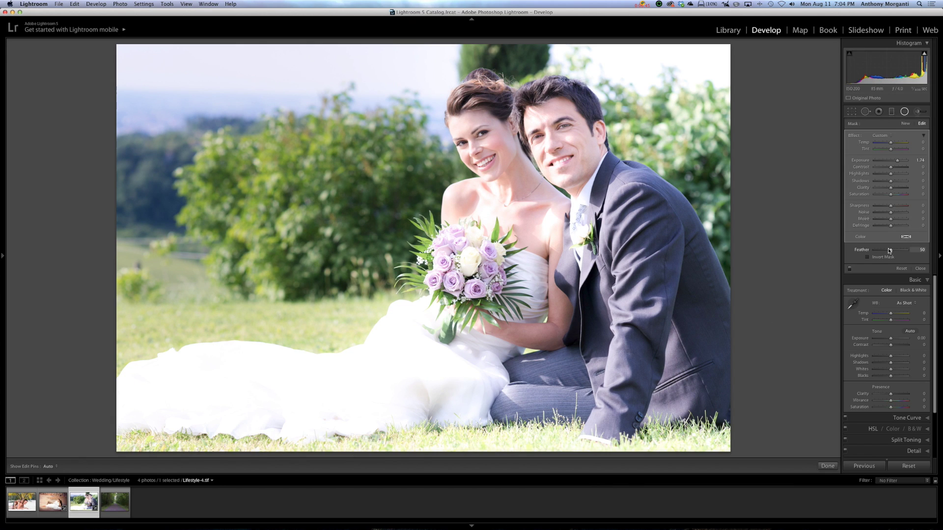
pyautogui.click(867, 258)
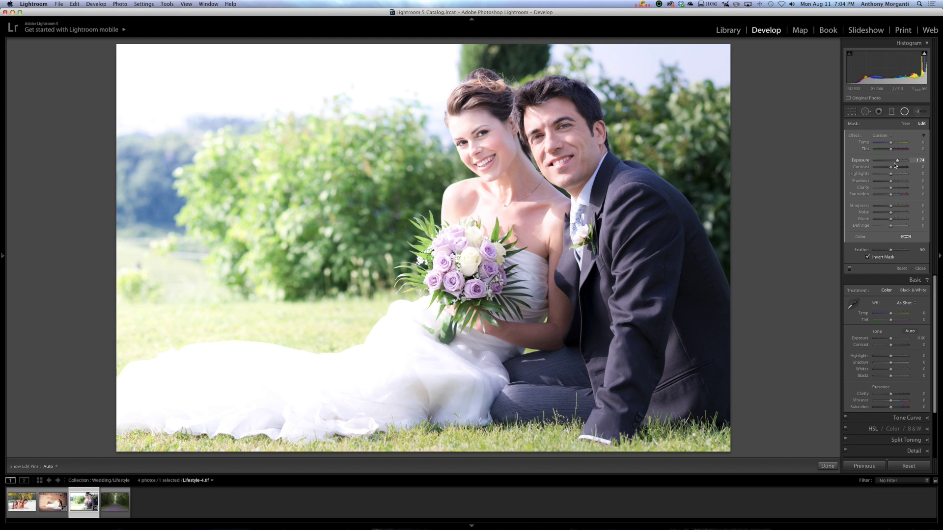
# Set the radial filter's Exposure to 1.04, warm its Temp, and set Tint to -4 and Feather to 32
pyautogui.moveTo(897, 163); pyautogui.dragTo(894, 162)
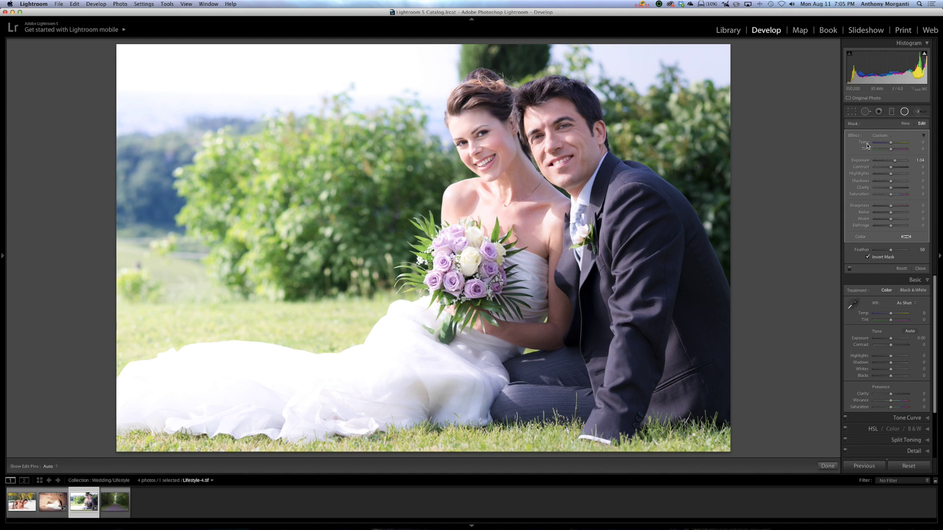
pyautogui.moveTo(891, 143); pyautogui.dragTo(890, 150)
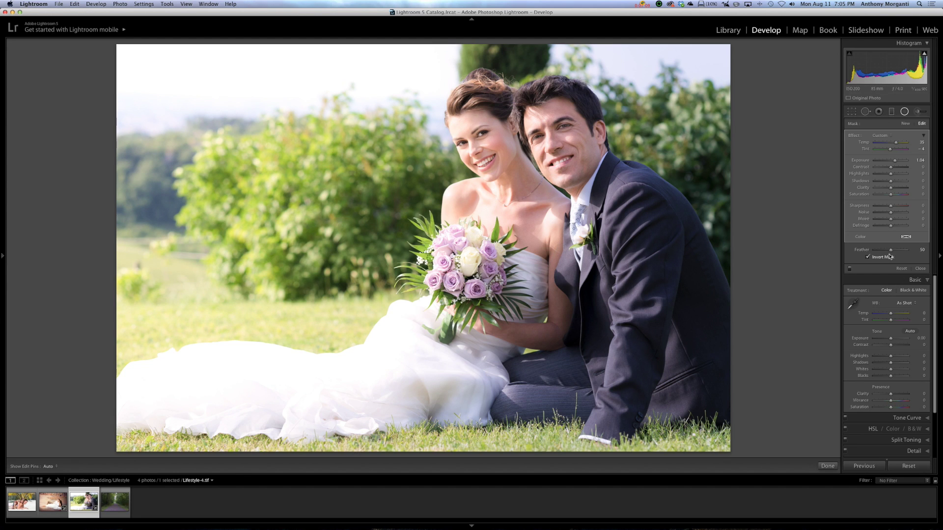
pyautogui.moveTo(891, 251); pyautogui.dragTo(884, 252)
# Set the radial filter's Clarity to -30, close the filter and set the whole photo's Basic Temp to +5
pyautogui.moveTo(891, 189); pyautogui.dragTo(892, 187)
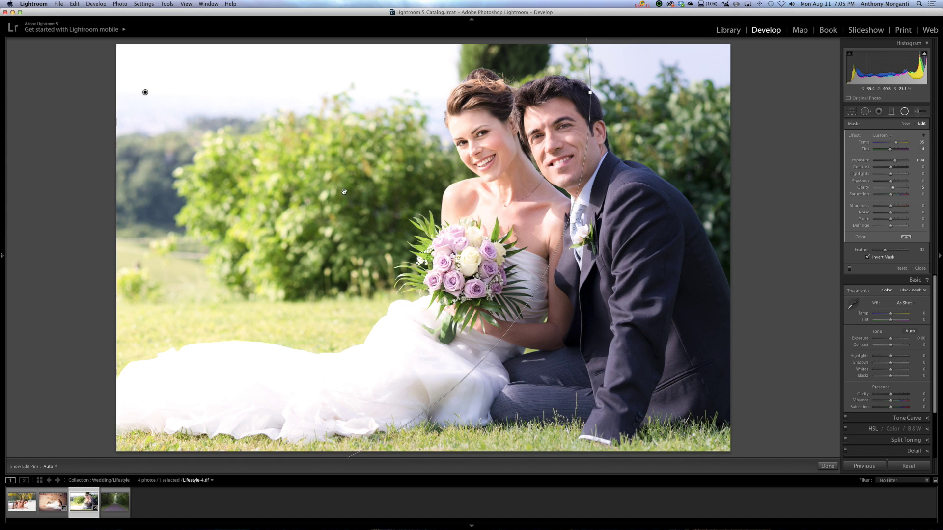
pyautogui.moveTo(892, 188); pyautogui.dragTo(885, 189)
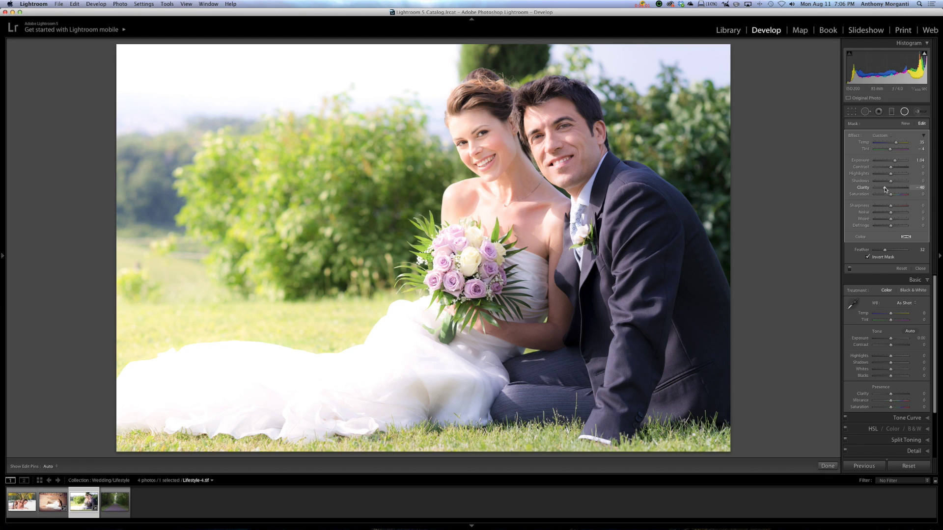
pyautogui.moveTo(885, 190); pyautogui.dragTo(886, 190)
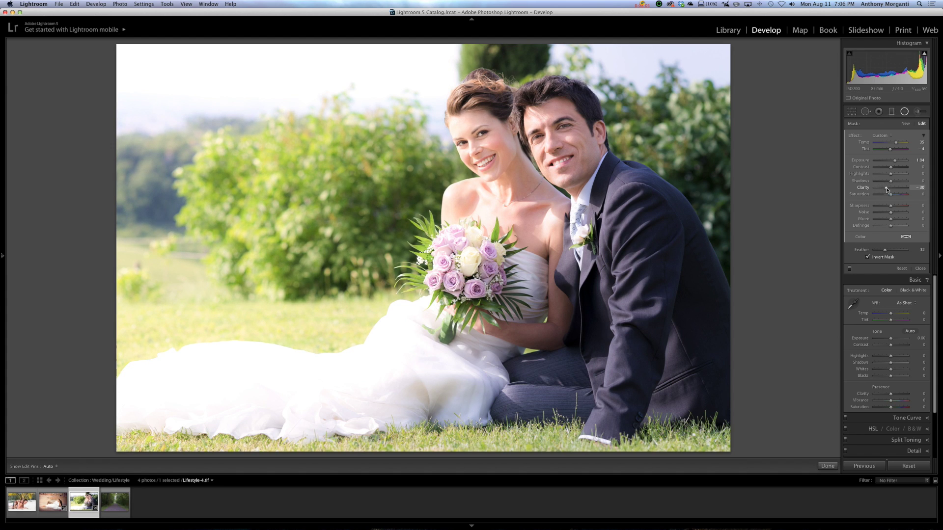
pyautogui.click(904, 111)
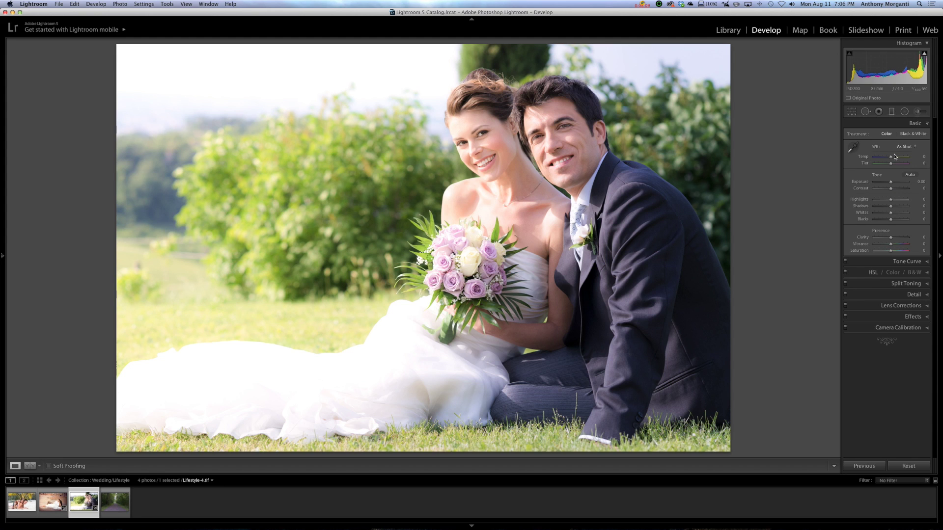
pyautogui.moveTo(890, 157); pyautogui.dragTo(891, 158)
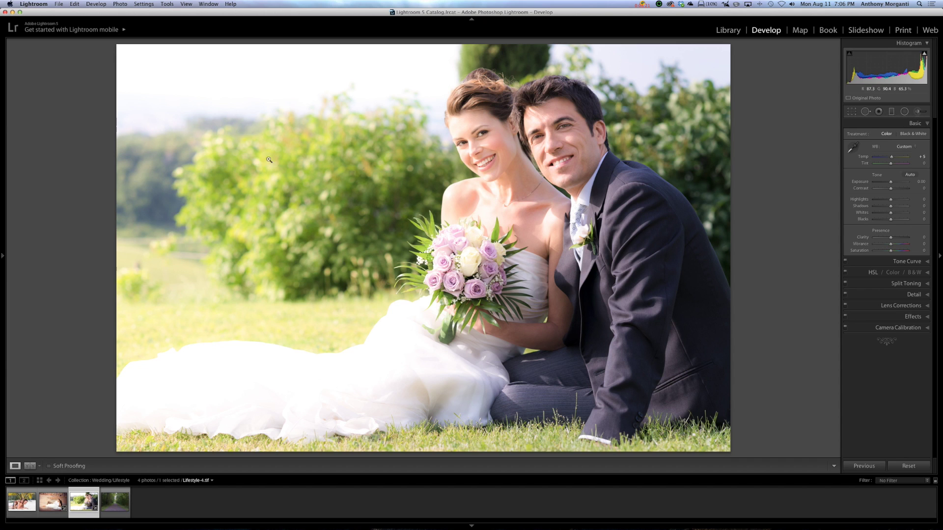
# Reselect the existing radial filter on the wedding photo, reduce its Exposure to 0.69 and close the filter
pyautogui.click(904, 111)
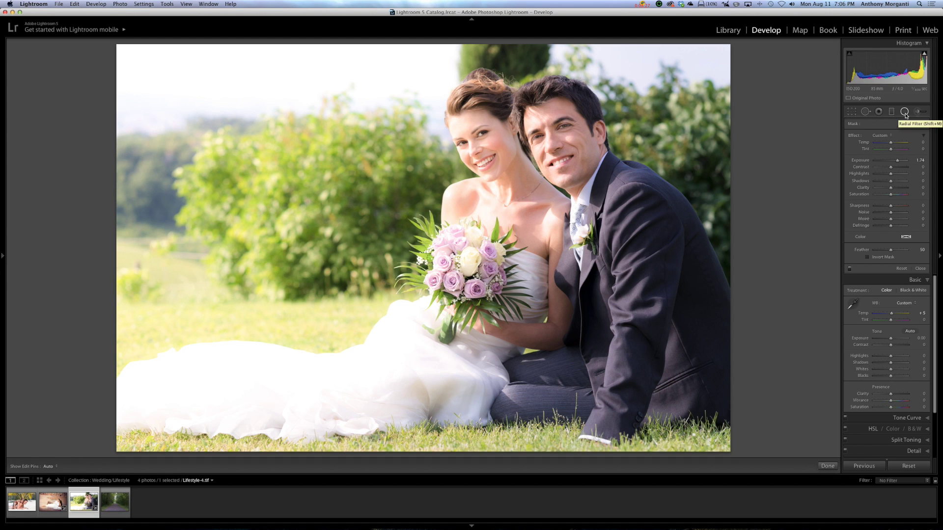
pyautogui.click(145, 92)
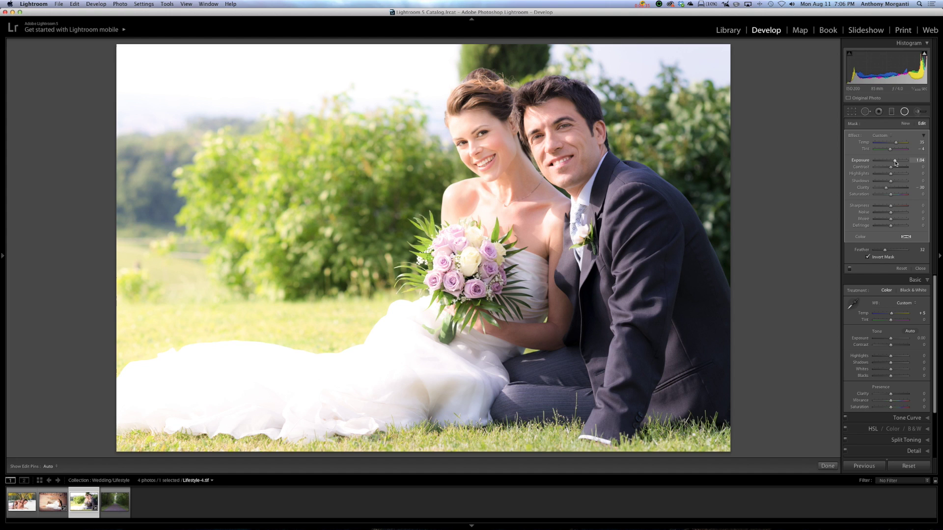
pyautogui.moveTo(895, 163); pyautogui.dragTo(893, 163)
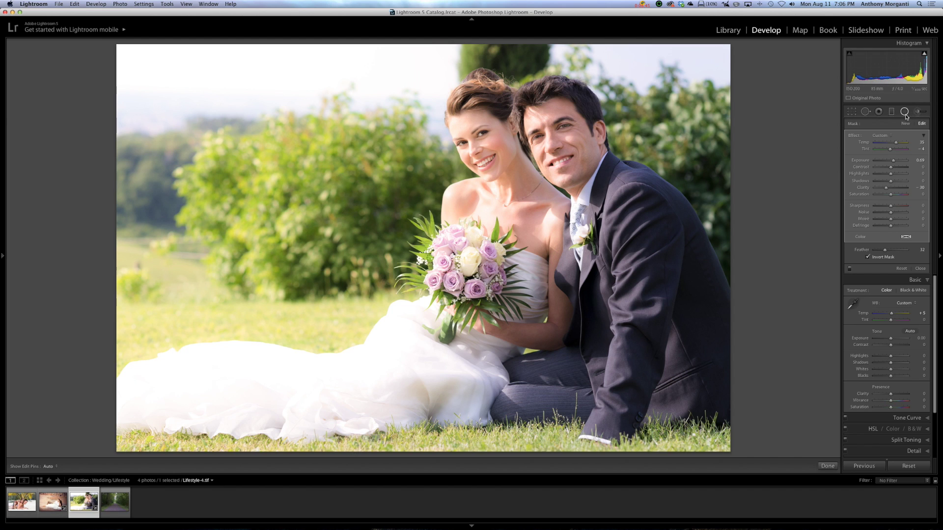
pyautogui.click(906, 113)
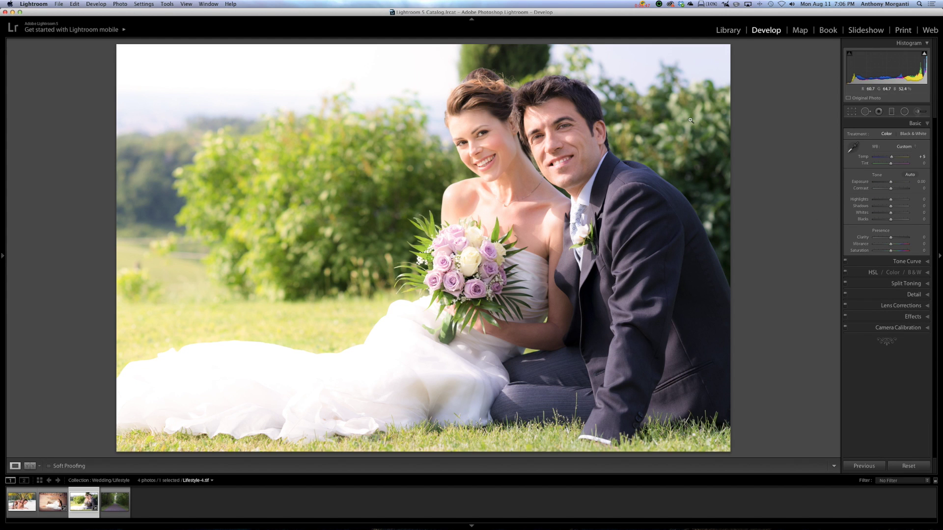
# Compare the edited wedding photo with its original, both in full view and side by side
pyautogui.press('\\')
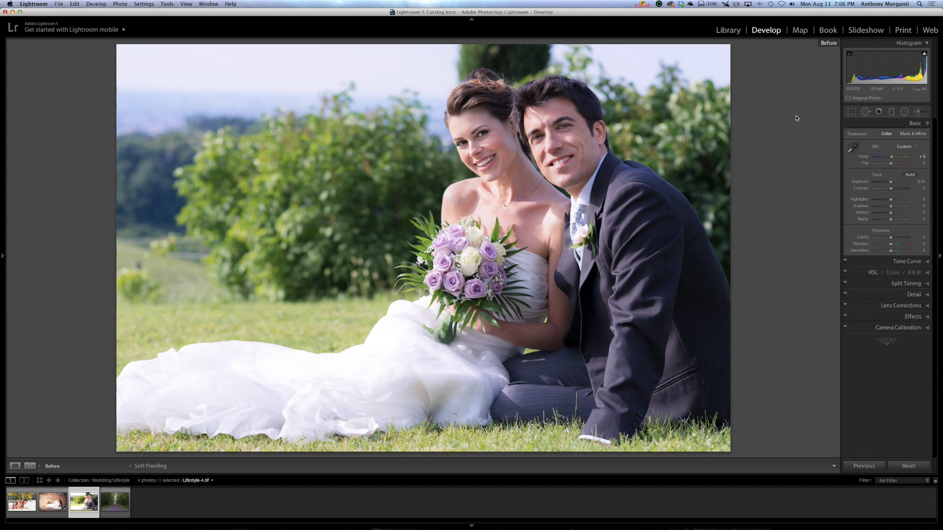
pyautogui.press('\\')
pyautogui.press('\\')
pyautogui.press('\\')
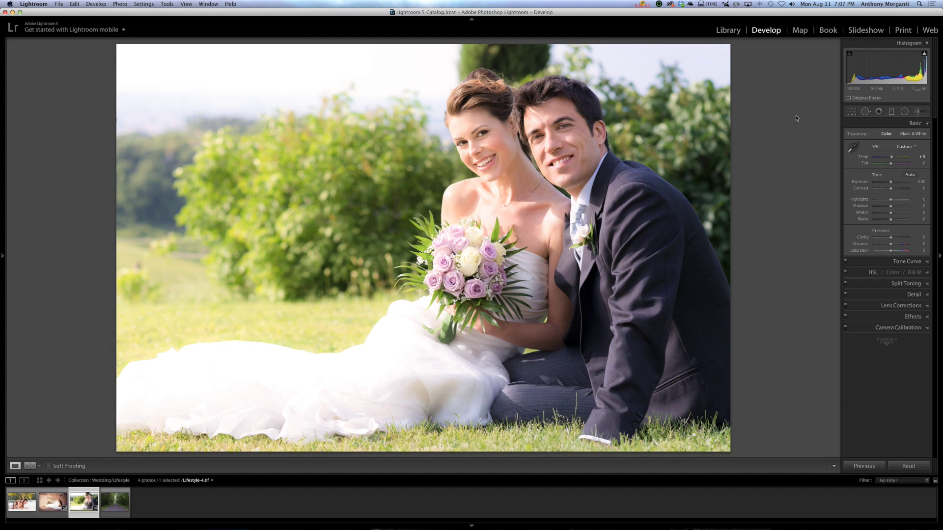
pyautogui.press('y')
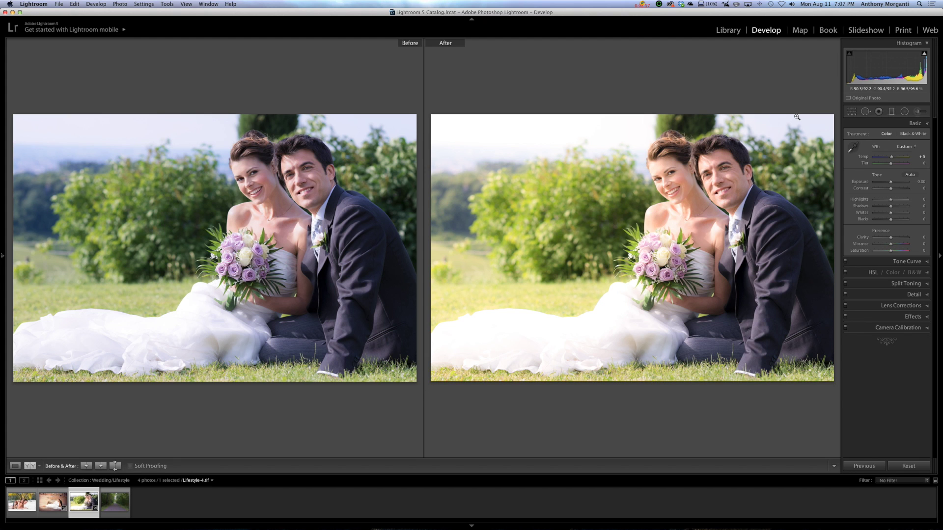
pyautogui.press('y')
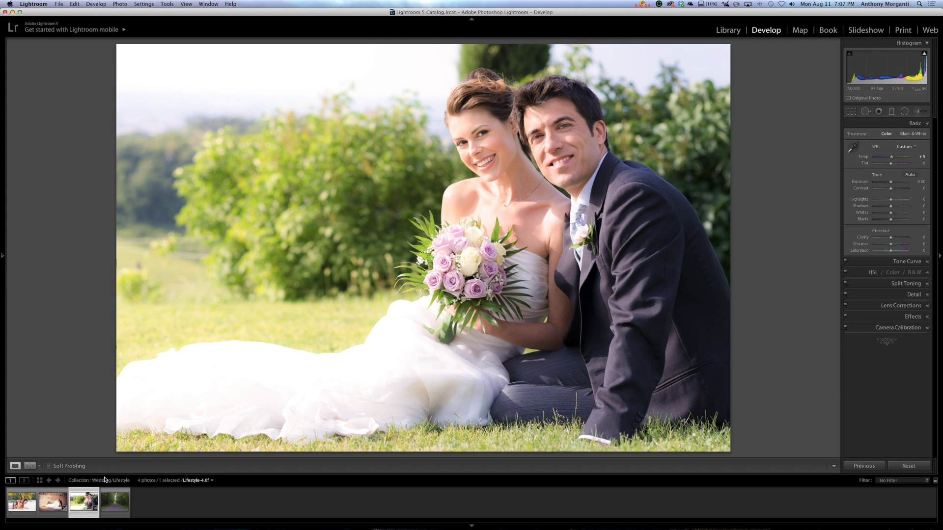
# On the forest path photo _LAN2090.NEF, draw a small inverted radial filter with Exposure 1.74 over the clearing at the path's end
pyautogui.click(112, 501)
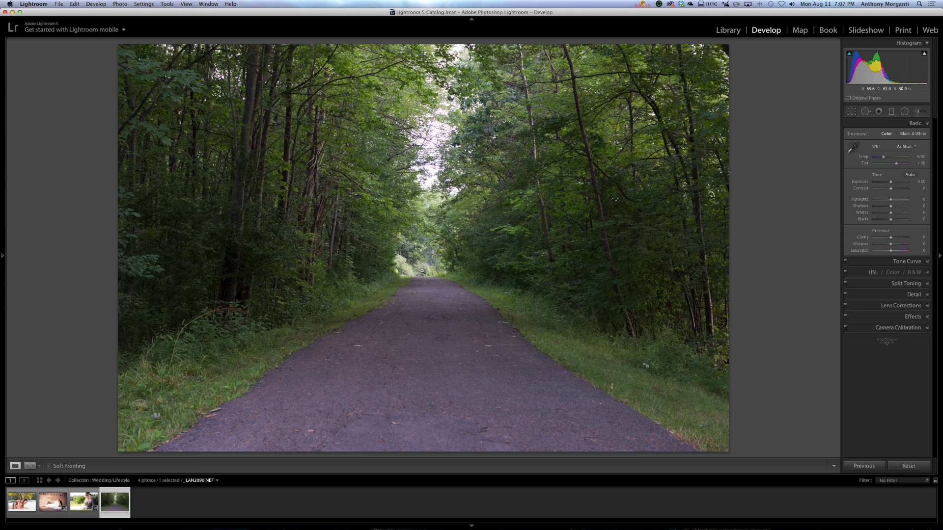
pyautogui.click(905, 112)
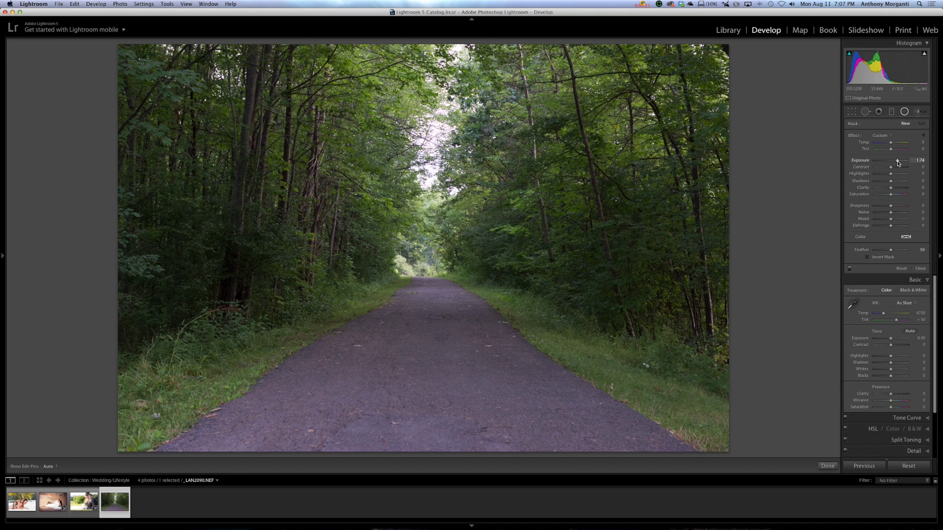
pyautogui.click(867, 258)
pyautogui.moveTo(416, 252); pyautogui.dragTo(467, 293)
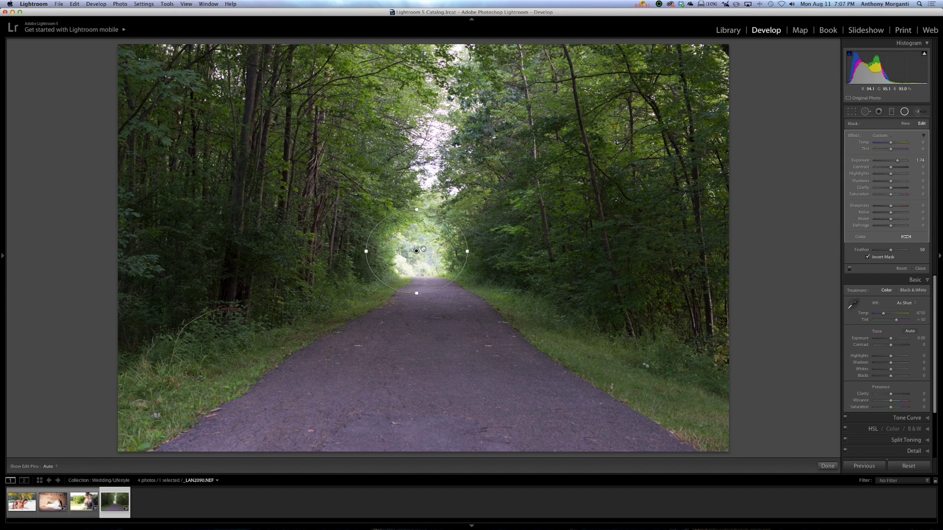
pyautogui.moveTo(415, 250); pyautogui.dragTo(419, 251)
# Warm the radial filter's Temp, shift Tint toward green, set Exposure to 3.43 and Feather to 70, lower Clarity and raise Saturation
pyautogui.moveTo(890, 143); pyautogui.dragTo(905, 161)
pyautogui.moveTo(890, 250); pyautogui.dragTo(898, 252)
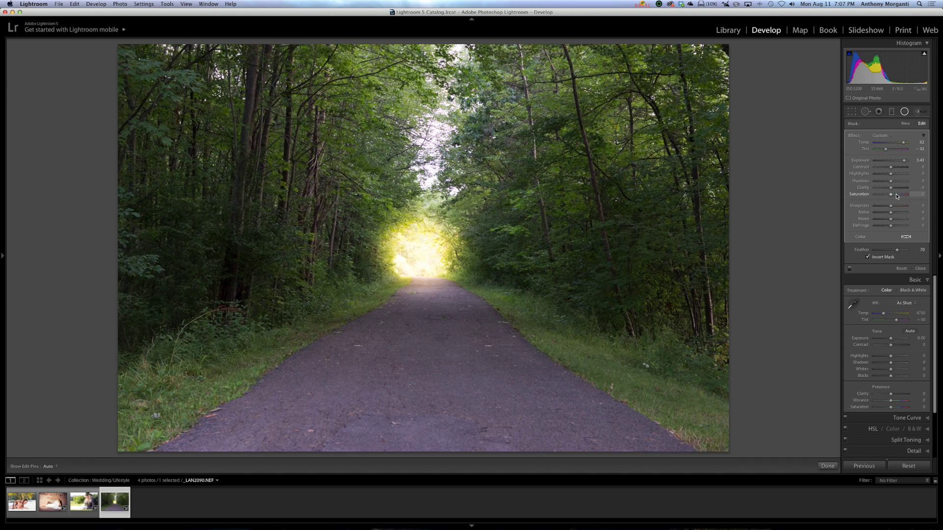
pyautogui.moveTo(892, 191)
pyautogui.mouseDown()
pyautogui.moveTo(872, 192)
pyautogui.moveTo(896, 189)
pyautogui.moveTo(884, 191)
pyautogui.mouseUp()
pyautogui.moveTo(891, 194); pyautogui.dragTo(898, 196)
# Close the radial filter and set the whole forest photo's Basic Clarity to -47
pyautogui.click(904, 112)
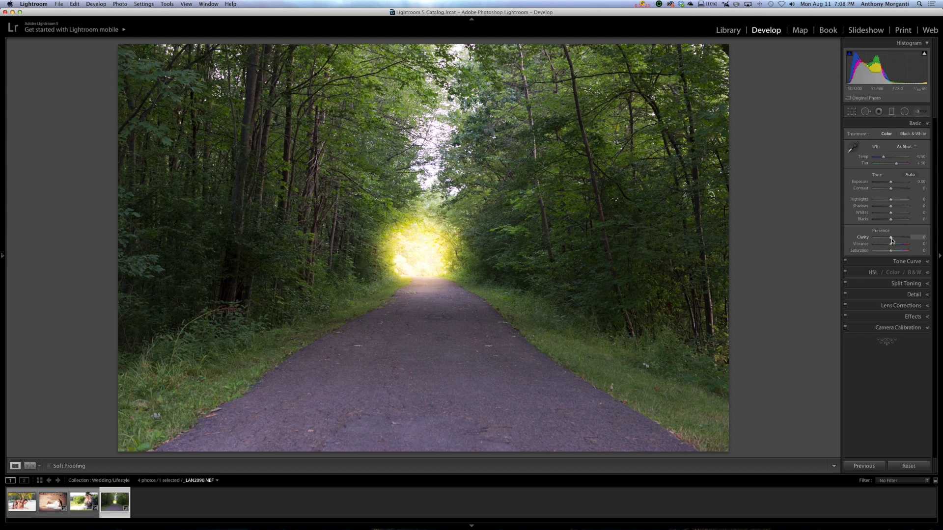
pyautogui.moveTo(890, 238); pyautogui.dragTo(884, 239)
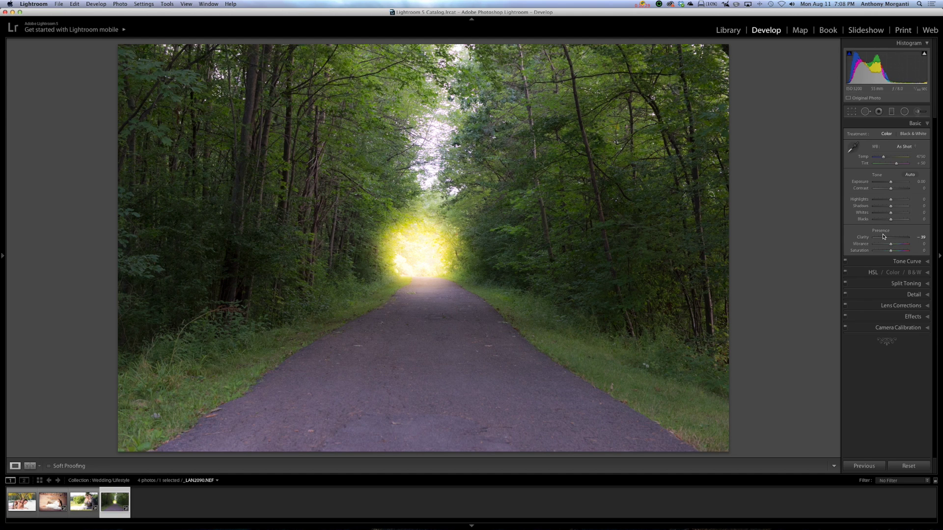
pyautogui.moveTo(884, 239); pyautogui.dragTo(883, 239)
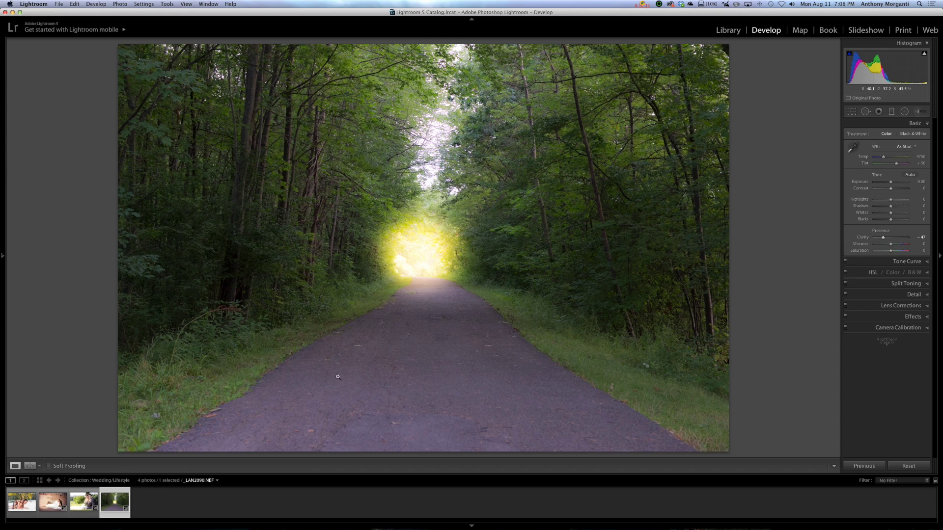